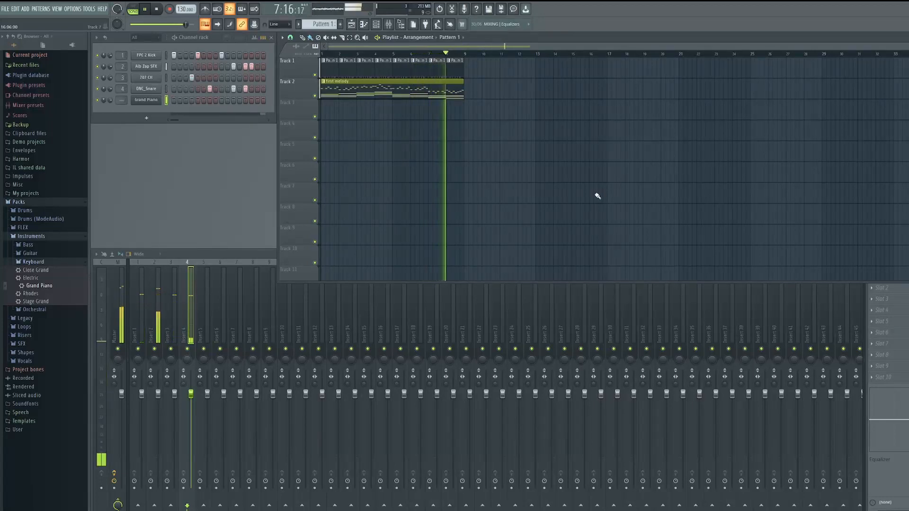
# Stop playback and open the Percussion folder of the Drums pack in the browser.
pyautogui.press('space')
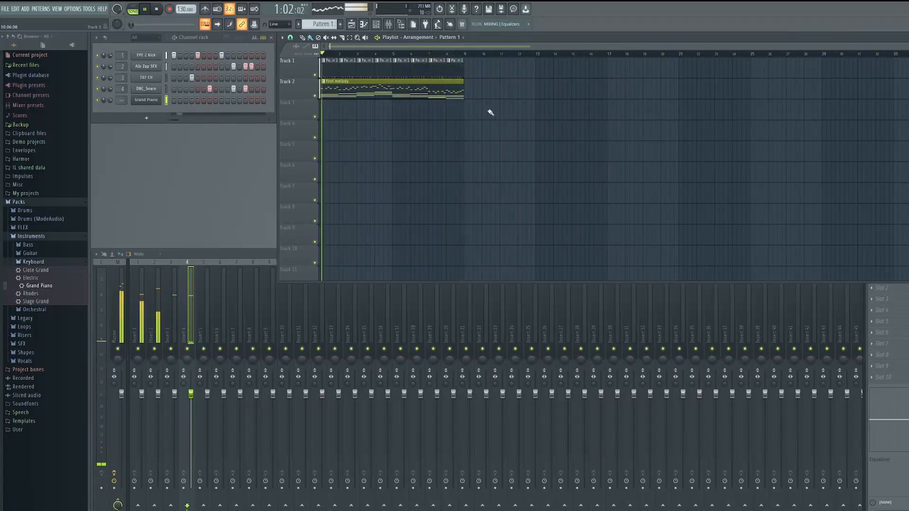
pyautogui.click(61, 234)
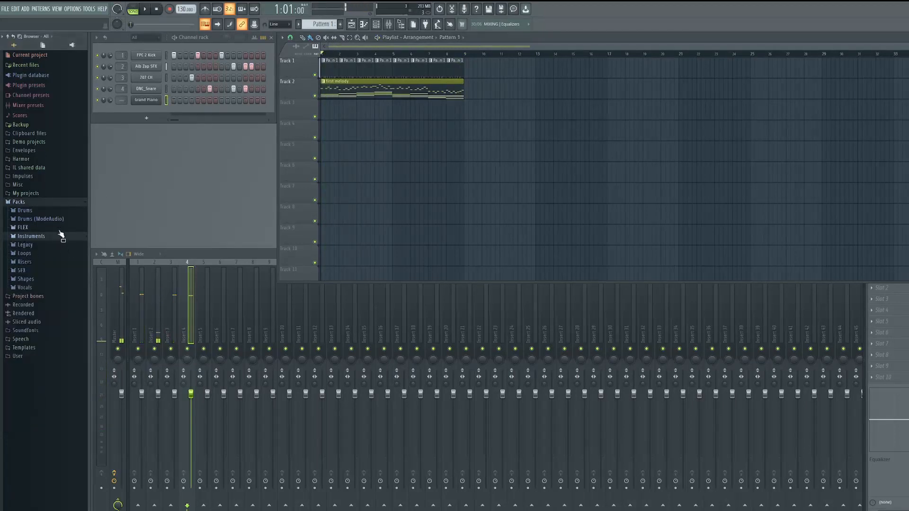
pyautogui.click(24, 210)
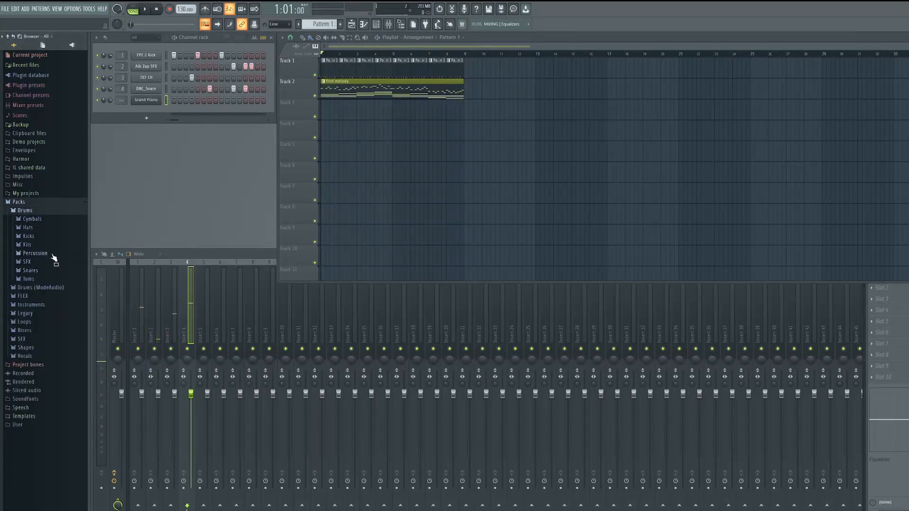
pyautogui.click(53, 254)
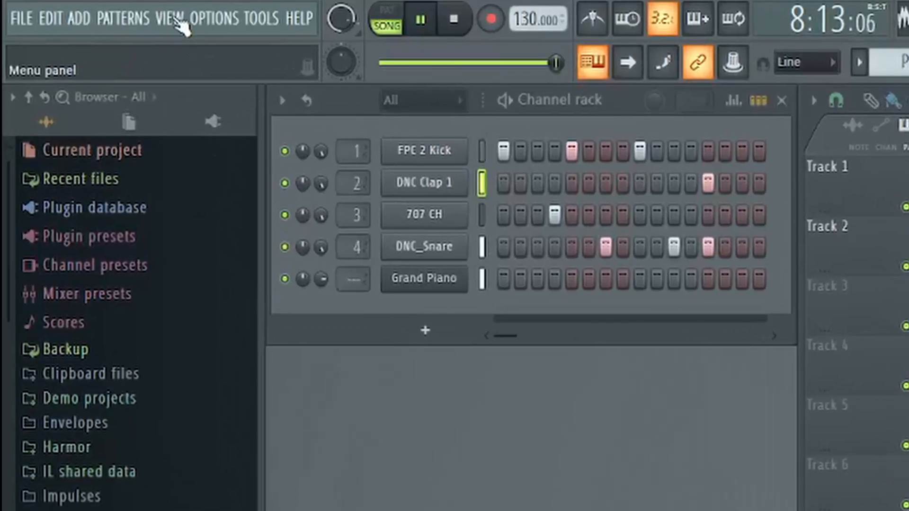
# Hide the mixer window and show it again, twice.
pyautogui.click(57, 7)
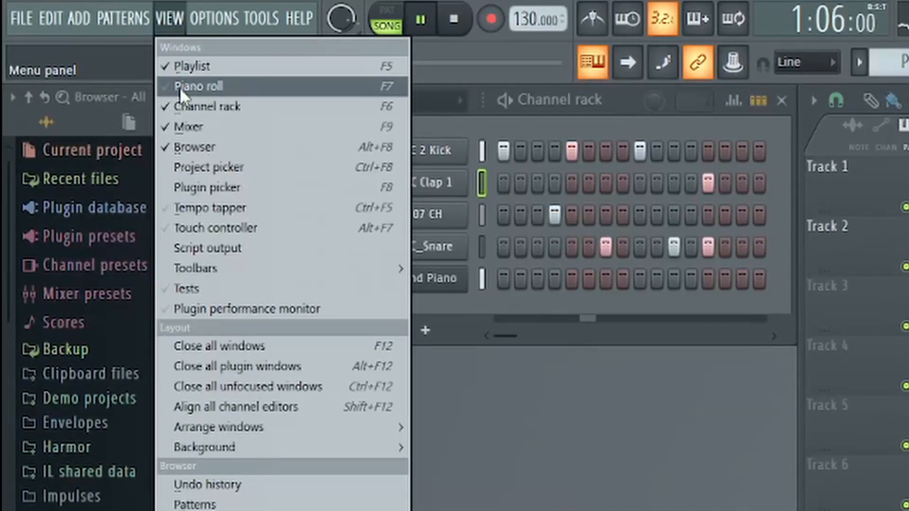
pyautogui.click(191, 131)
pyautogui.click(168, 21)
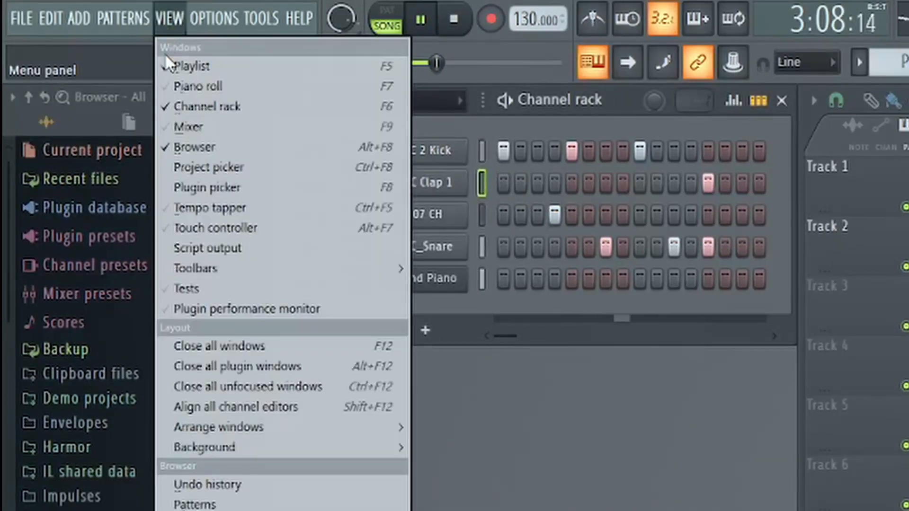
pyautogui.click(170, 122)
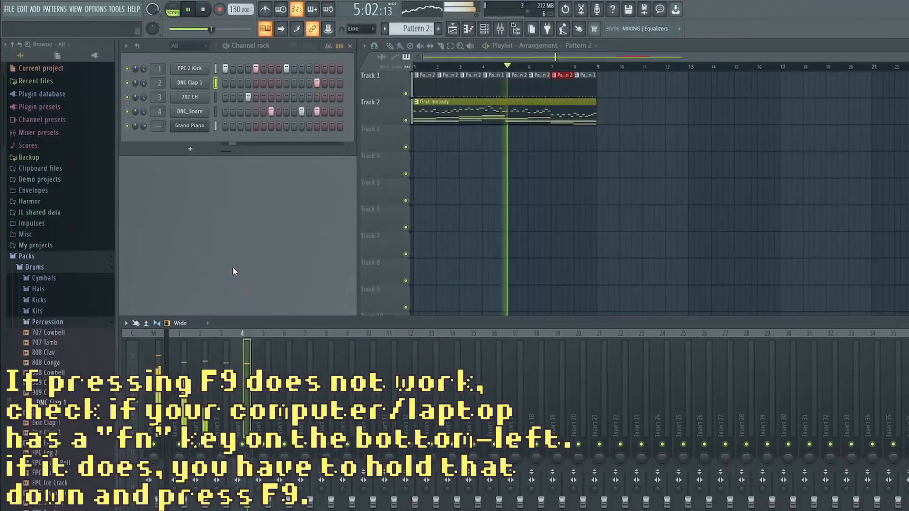
pyautogui.press('F9')
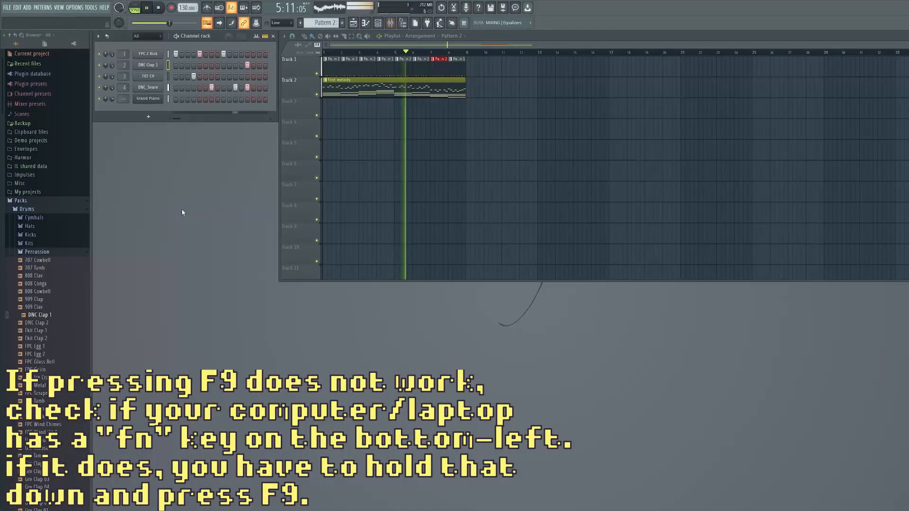
pyautogui.press('F9')
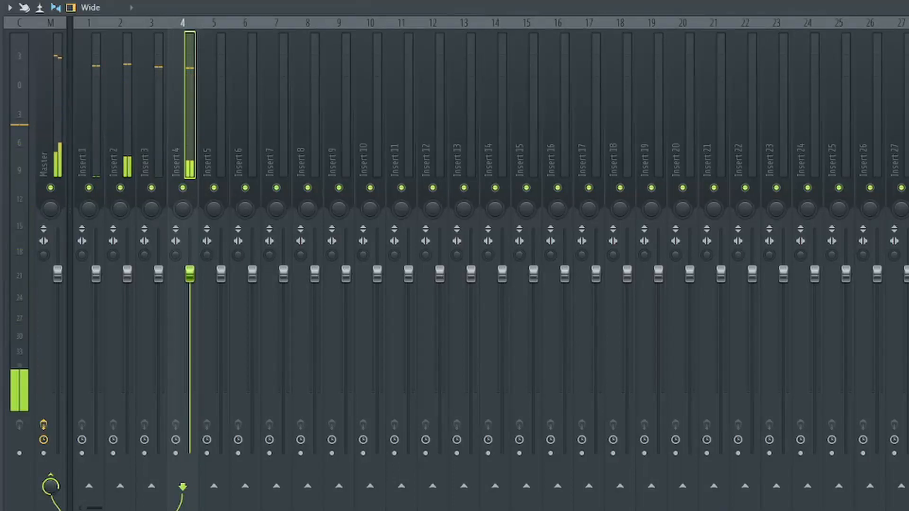
# Solo mixer inserts 1, 2, 3 and 4 in turn to hear each drum sound by itself.
pyautogui.rightClick(90, 189)
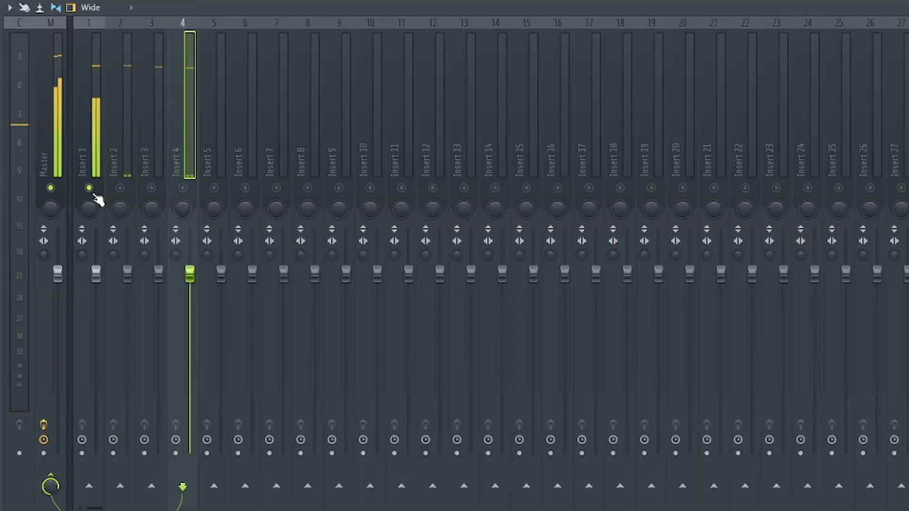
pyautogui.rightClick(120, 188)
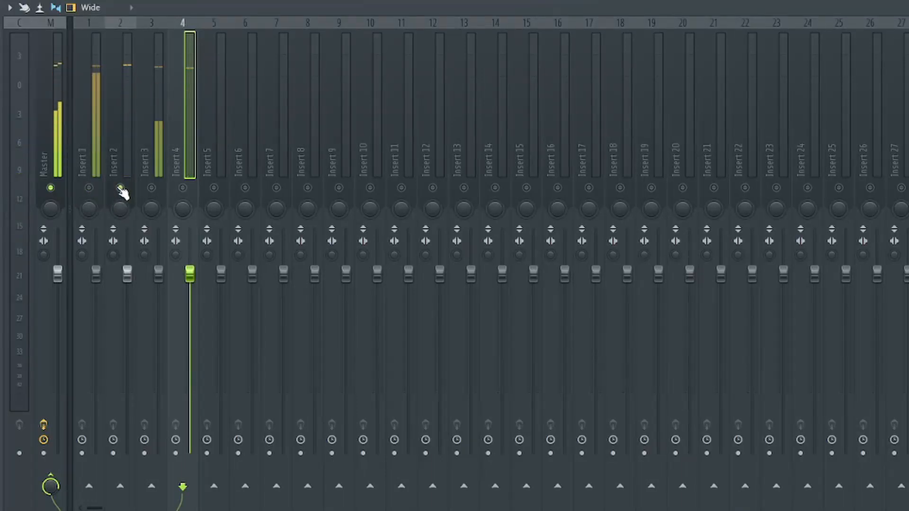
pyautogui.rightClick(152, 188)
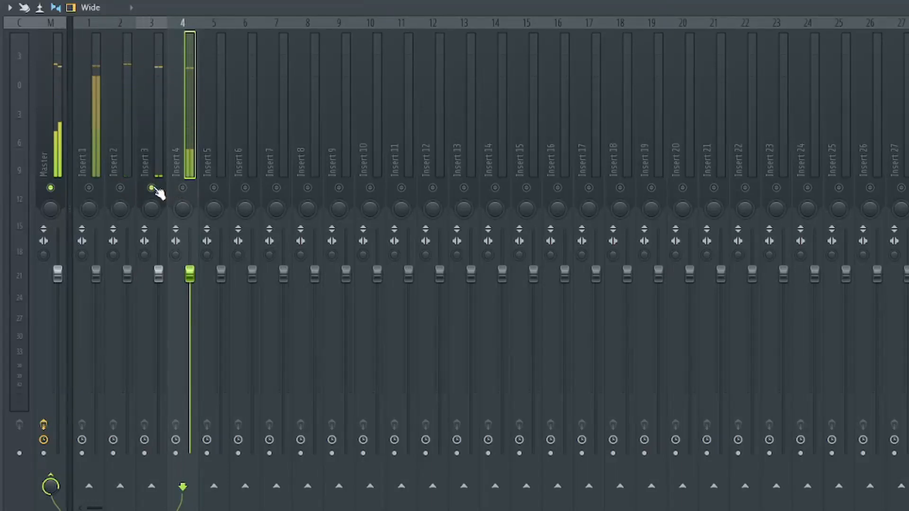
pyautogui.rightClick(183, 188)
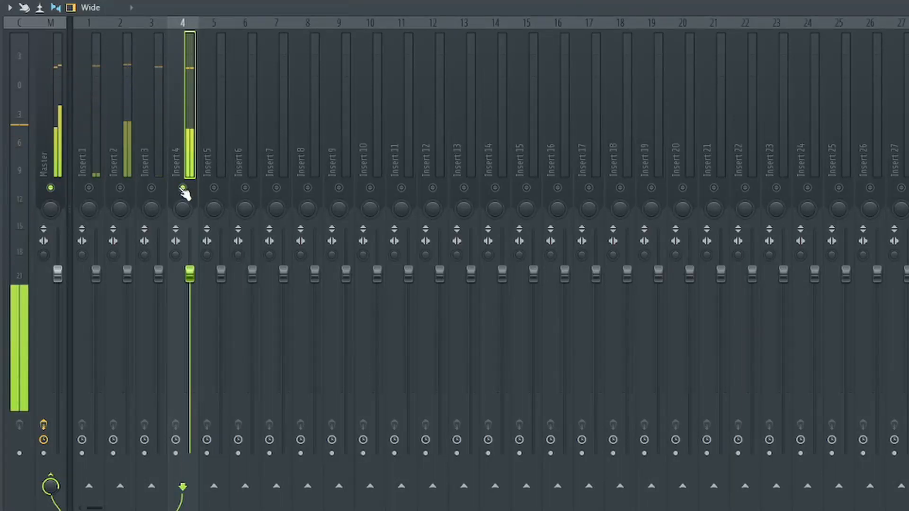
pyautogui.rightClick(183, 188)
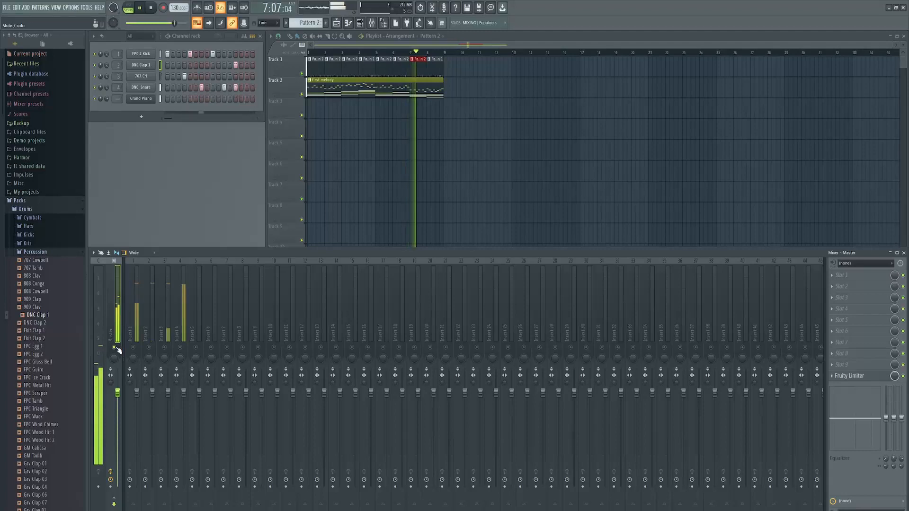
# Toggle solo on the Master track and go through inserts 1 to 4 again, soloing one at a time.
pyautogui.rightClick(117, 349)
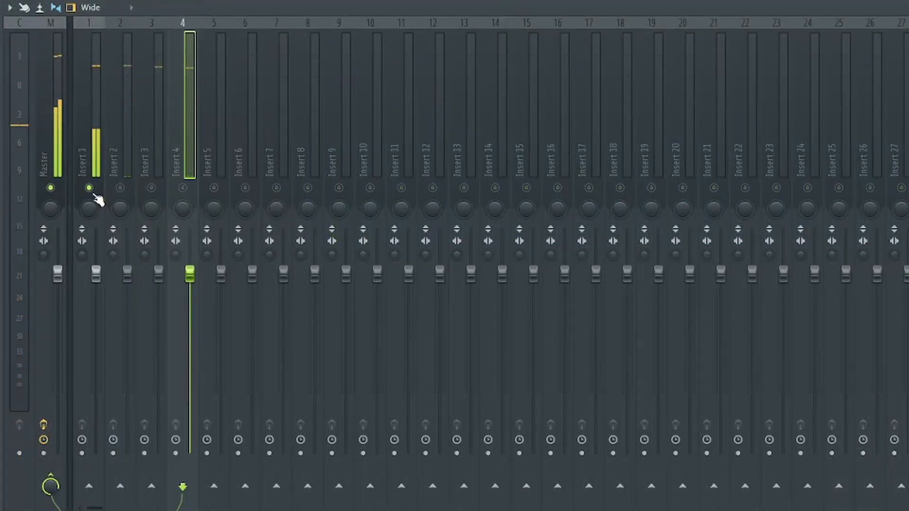
pyautogui.click(120, 189)
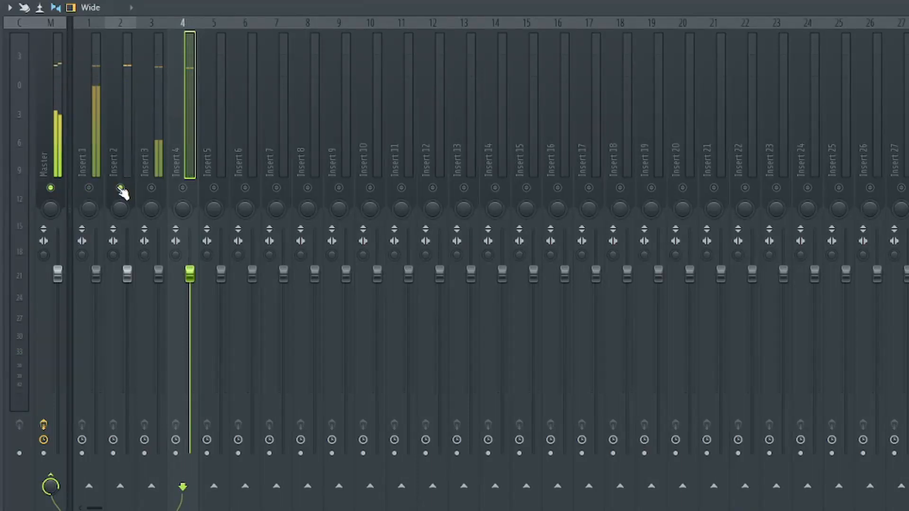
pyautogui.rightClick(153, 188)
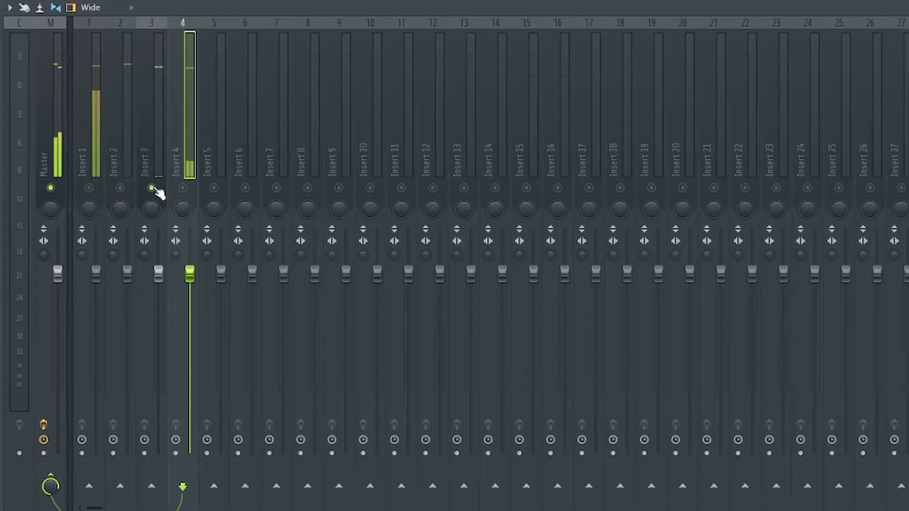
pyautogui.rightClick(182, 188)
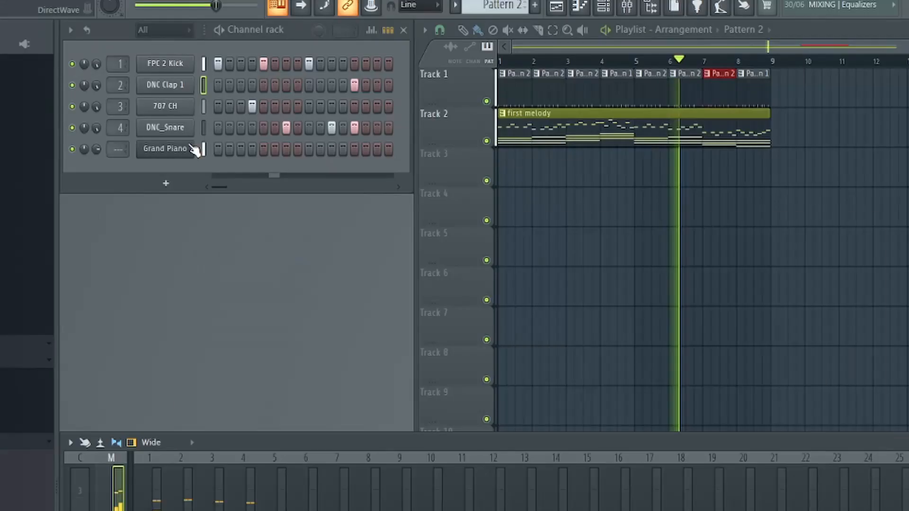
# Route the Grand Piano channel to a free mixer track.
pyautogui.click(265, 258)
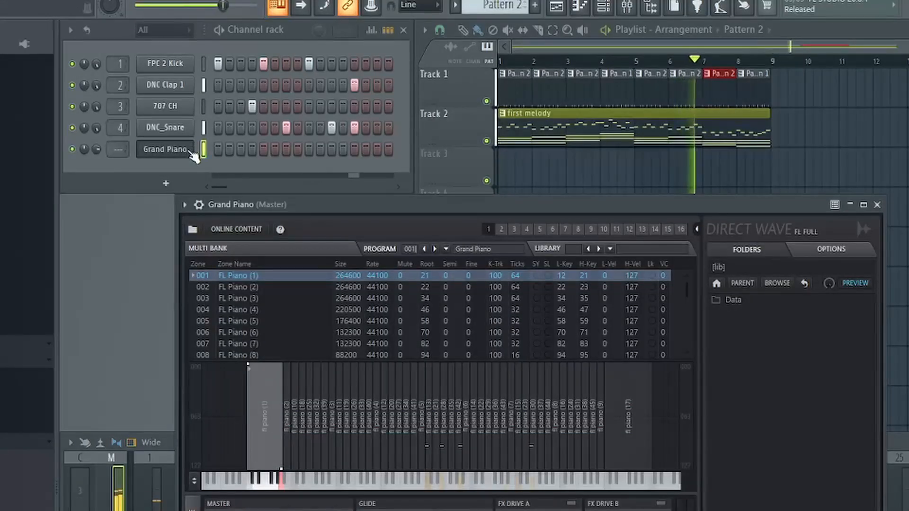
pyautogui.click(185, 205)
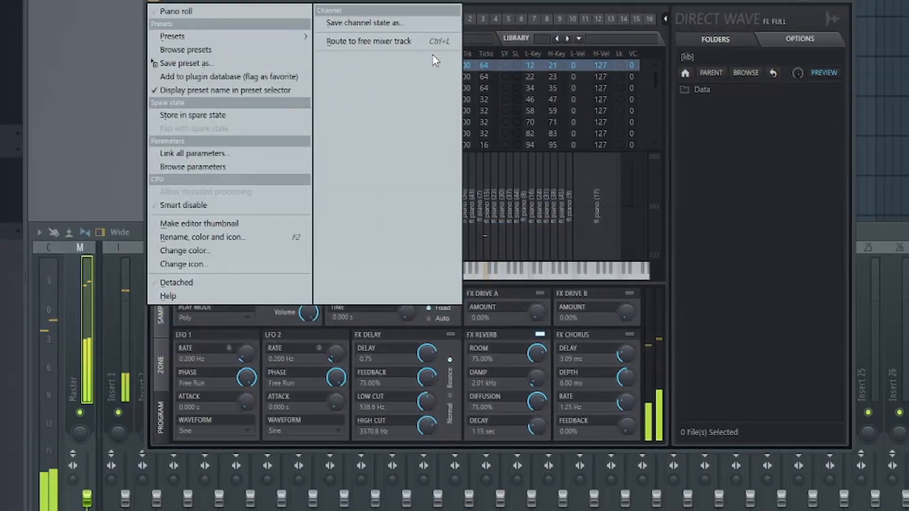
pyautogui.click(426, 41)
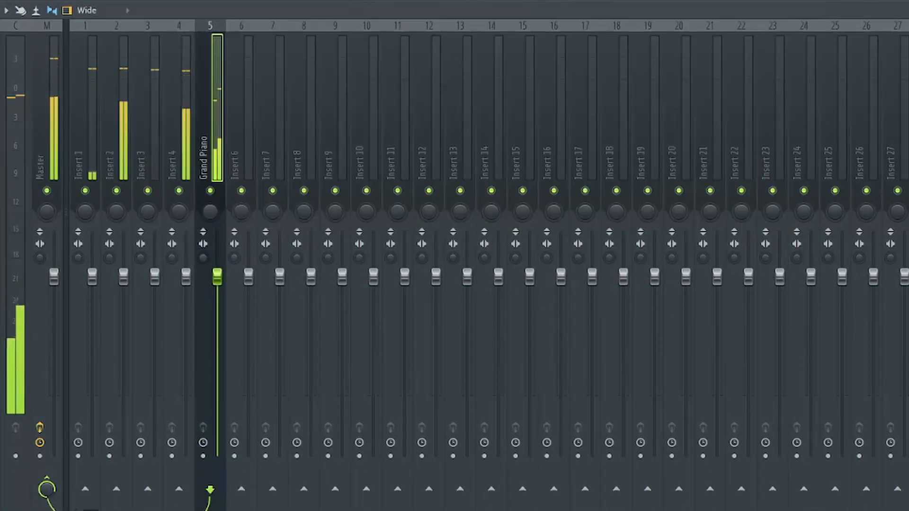
# Solo the Grand Piano mixer track to hear it alone, and switch the solo to insert 2.
pyautogui.rightClick(220, 191)
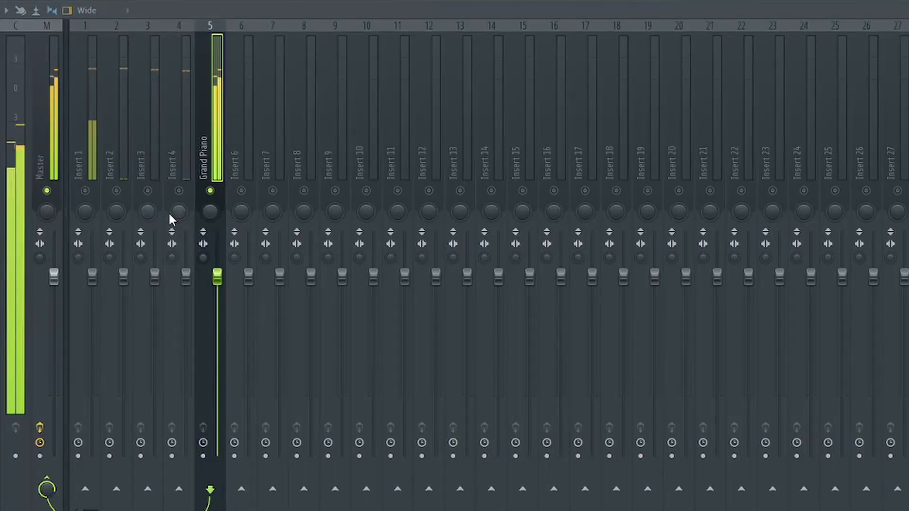
pyautogui.rightClick(118, 190)
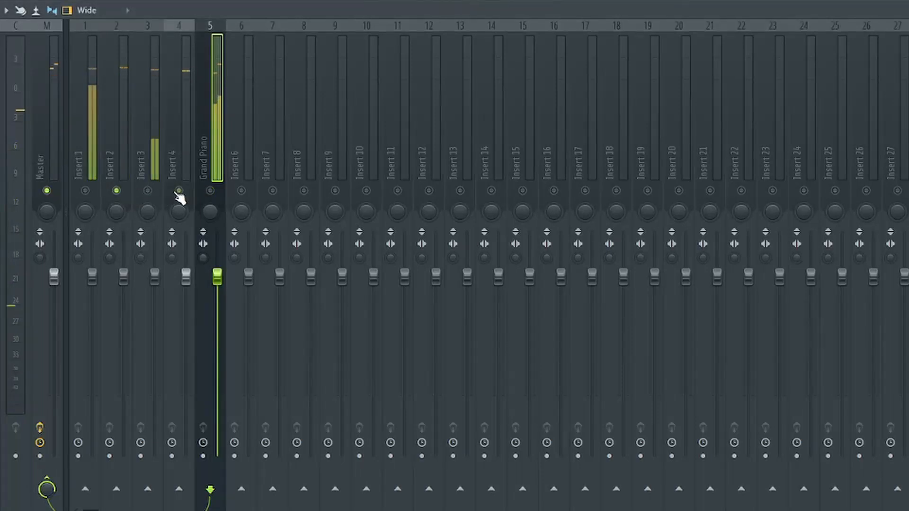
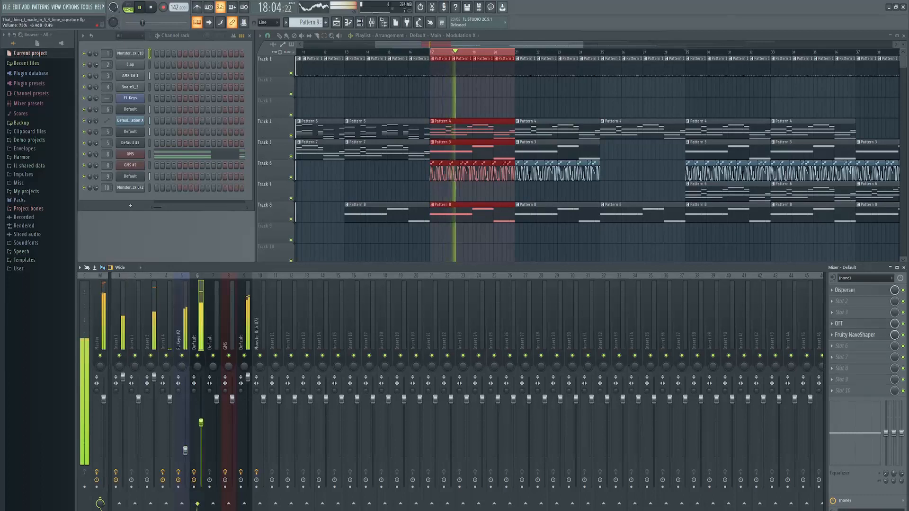
# Set the volume of the Default track on insert 6 to 100% and raise the FL Keys #2 track's volume.
pyautogui.moveTo(248, 377)
pyautogui.mouseDown()
pyautogui.moveTo(248, 454)
pyautogui.moveTo(248, 377)
pyautogui.mouseUp()
pyautogui.moveTo(202, 442); pyautogui.dragTo(201, 399)
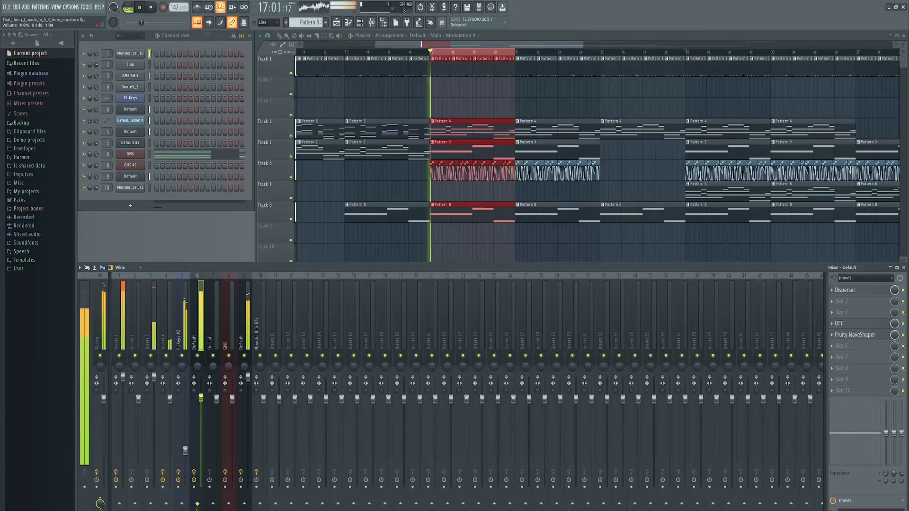
pyautogui.moveTo(185, 451); pyautogui.dragTo(185, 420)
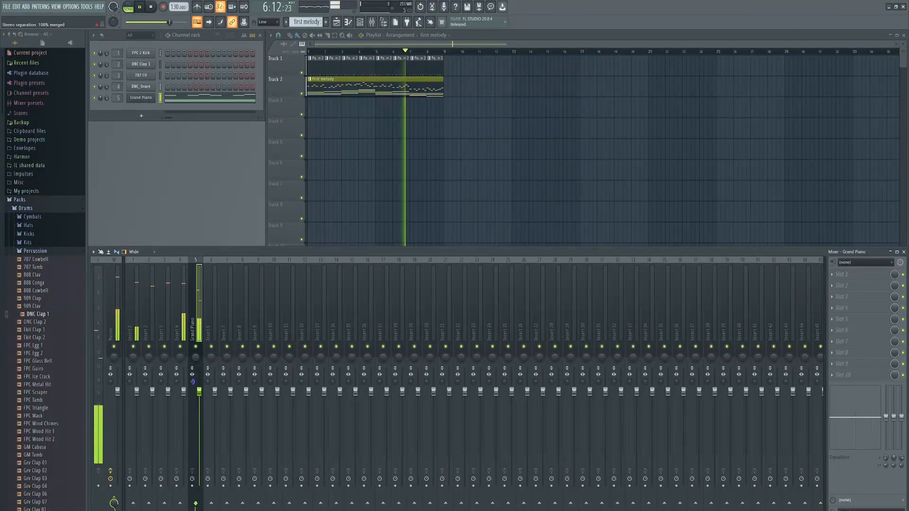
# Try the Grand Piano mixer track's stereo separation at 100% separated and reset it to default, twice.
pyautogui.moveTo(192, 381); pyautogui.dragTo(192, 461)
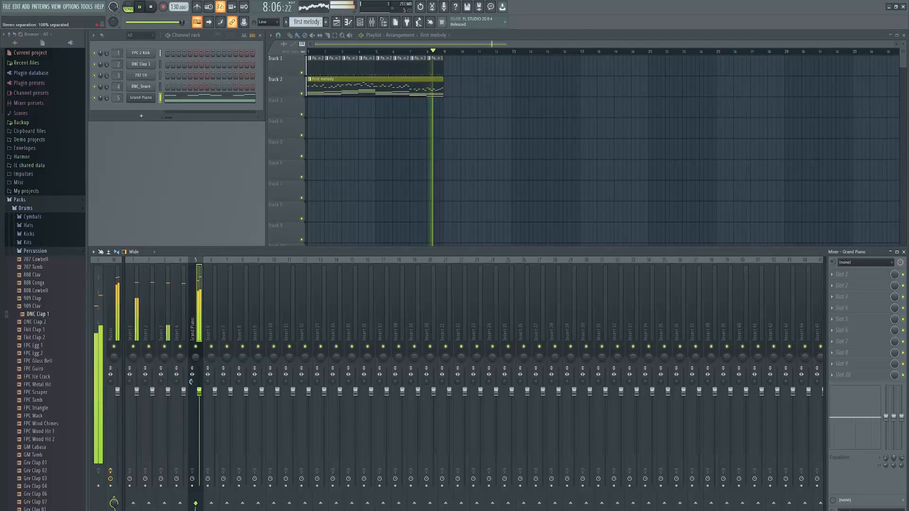
pyautogui.rightClick(192, 382)
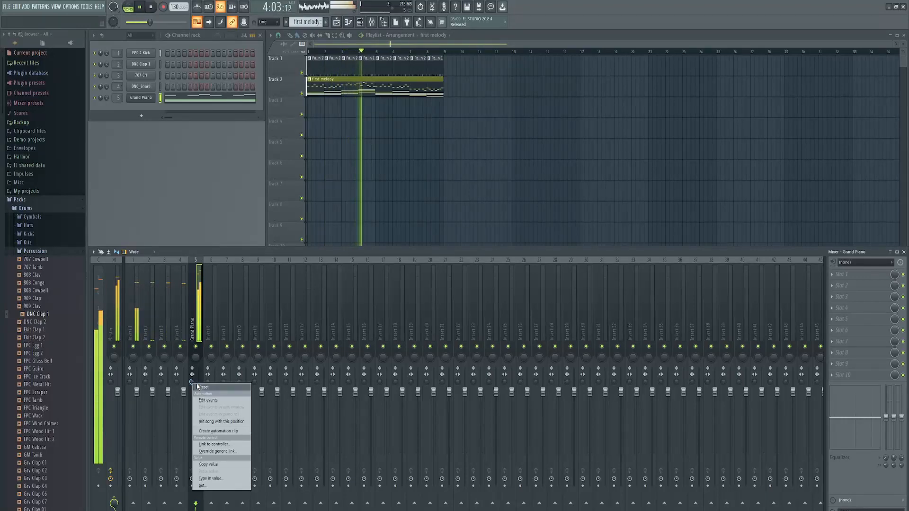
pyautogui.click(203, 386)
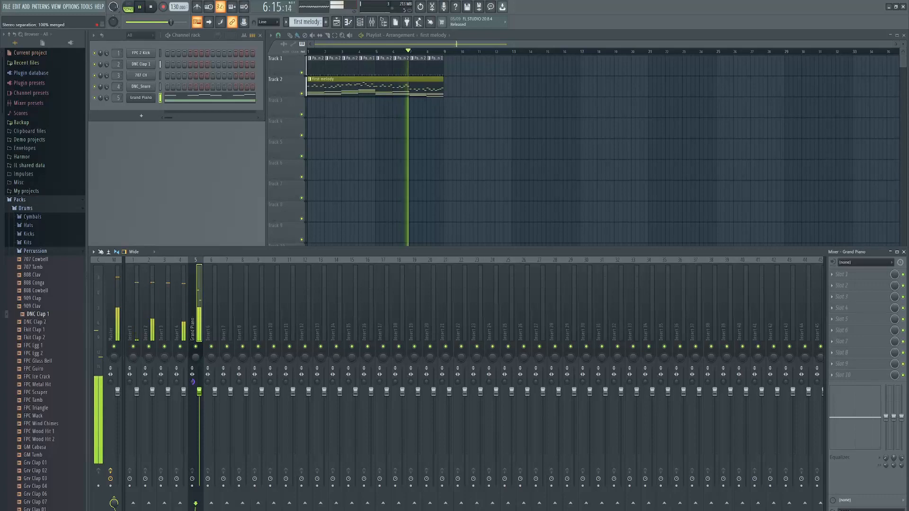
pyautogui.moveTo(192, 381); pyautogui.dragTo(192, 436)
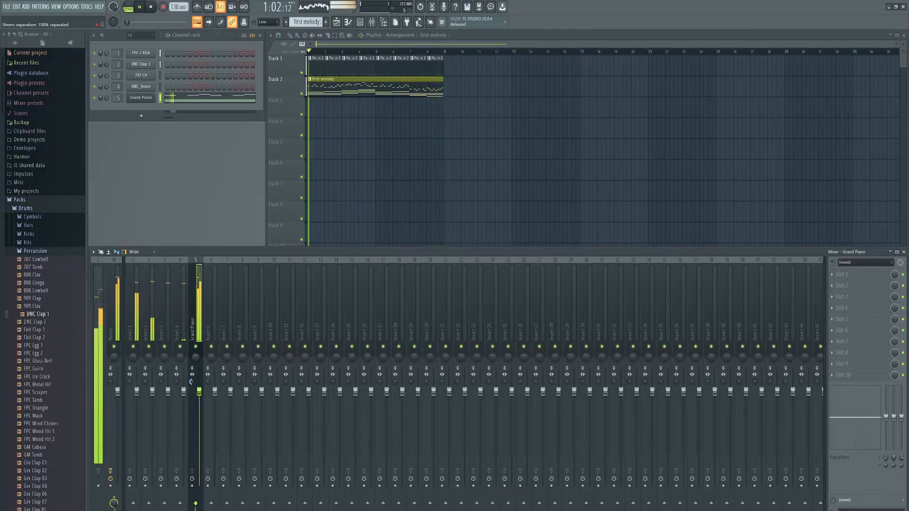
pyautogui.rightClick(193, 382)
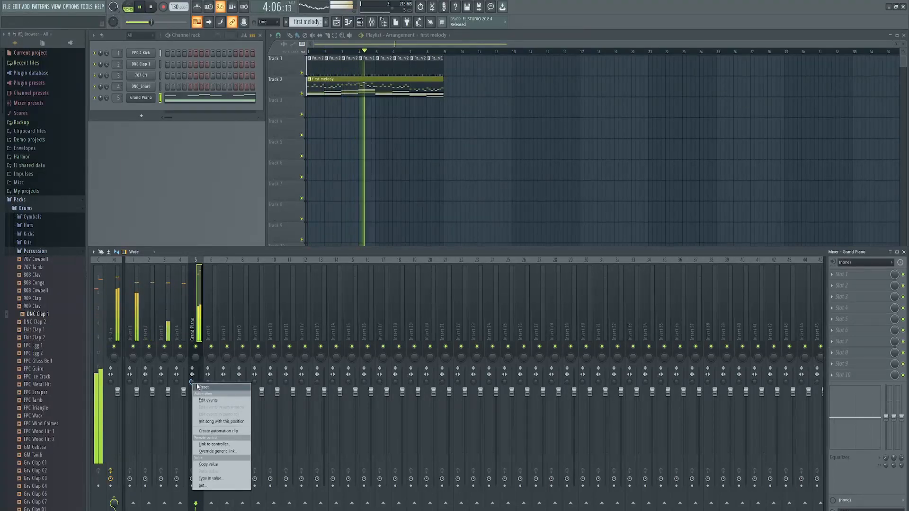
pyautogui.click(198, 387)
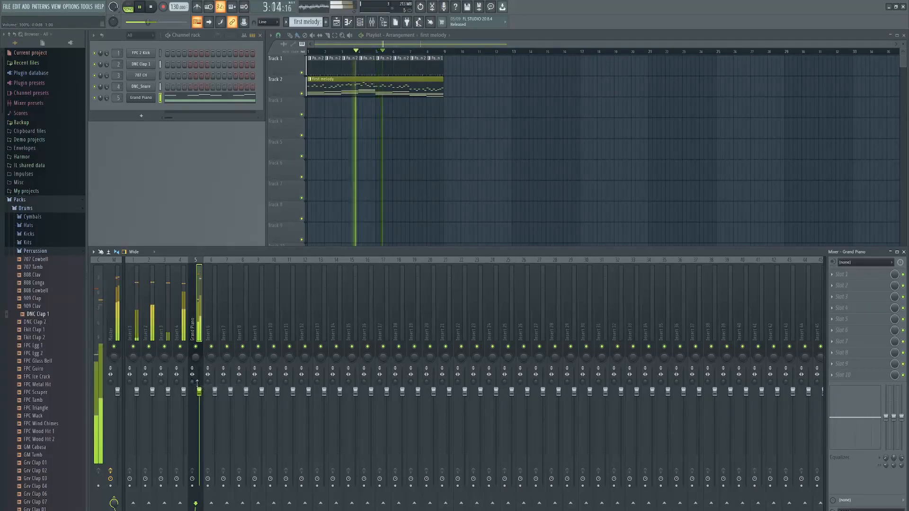
# Try the Grand Piano mixer track's stereo separation at 100% merged and at 100% separated, and reset it to default.
pyautogui.moveTo(192, 381); pyautogui.dragTo(193, 368)
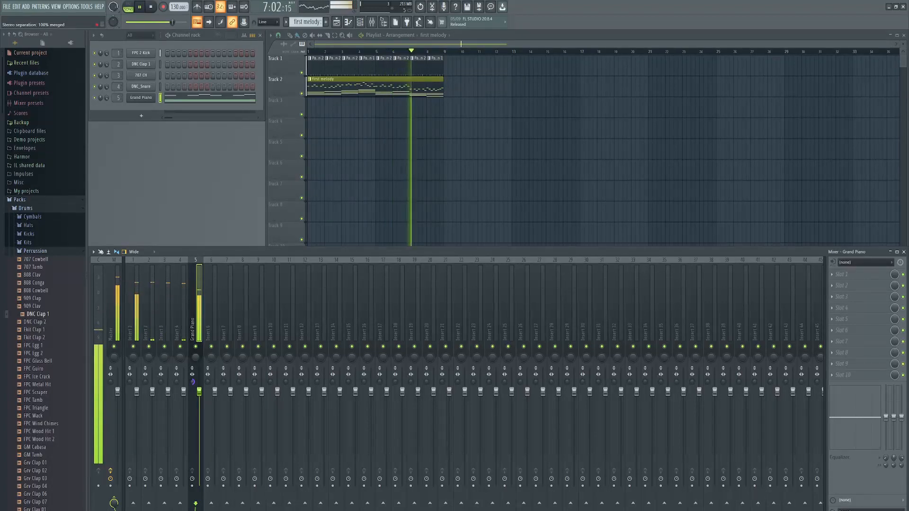
pyautogui.moveTo(193, 382); pyautogui.dragTo(193, 463)
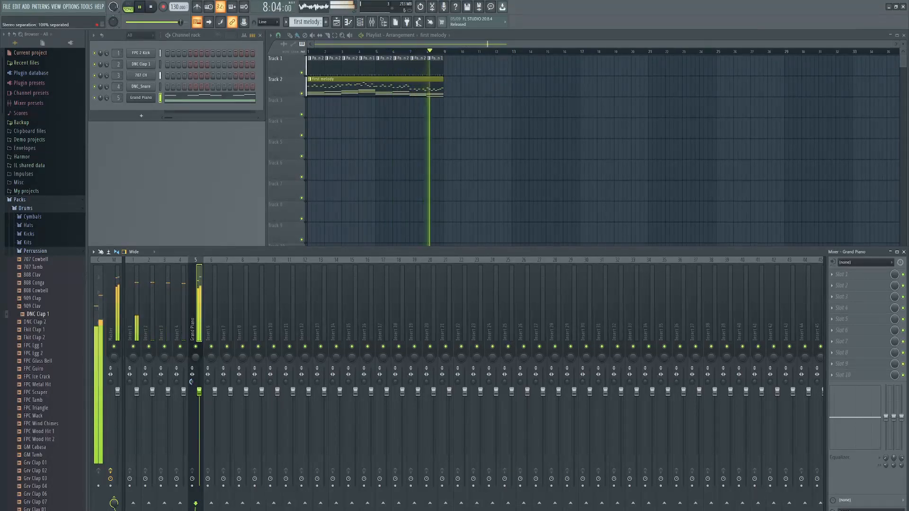
pyautogui.rightClick(192, 383)
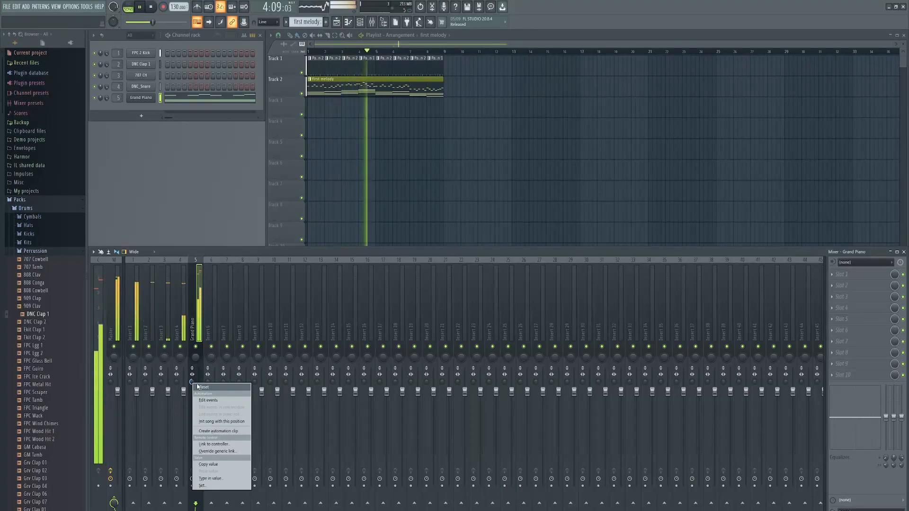
pyautogui.click(199, 386)
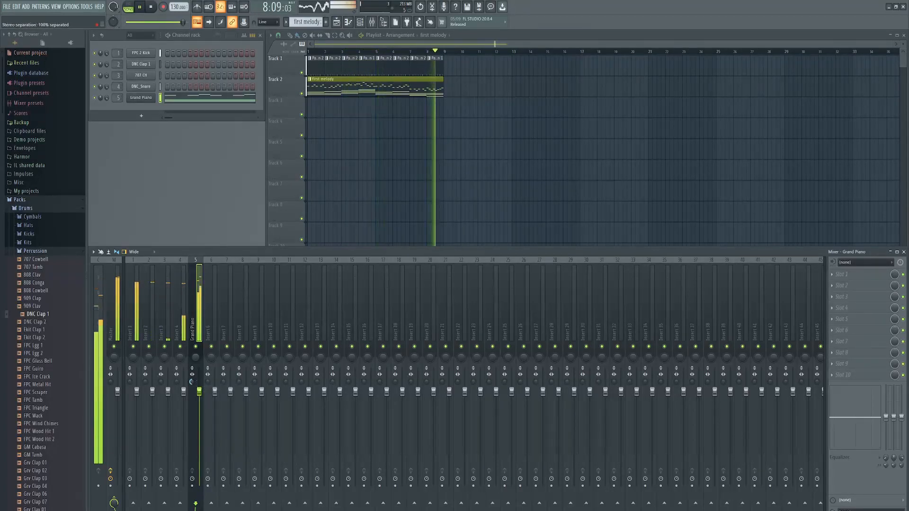
pyautogui.rightClick(192, 383)
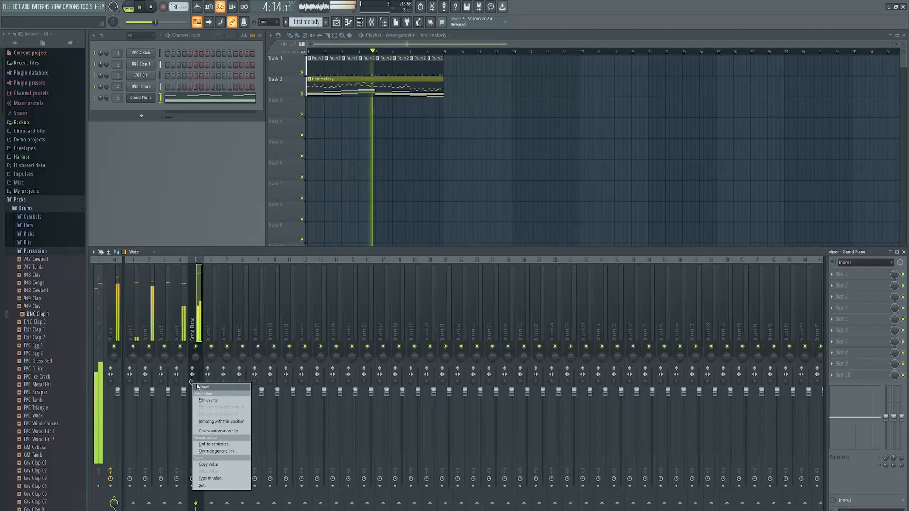
pyautogui.click(198, 387)
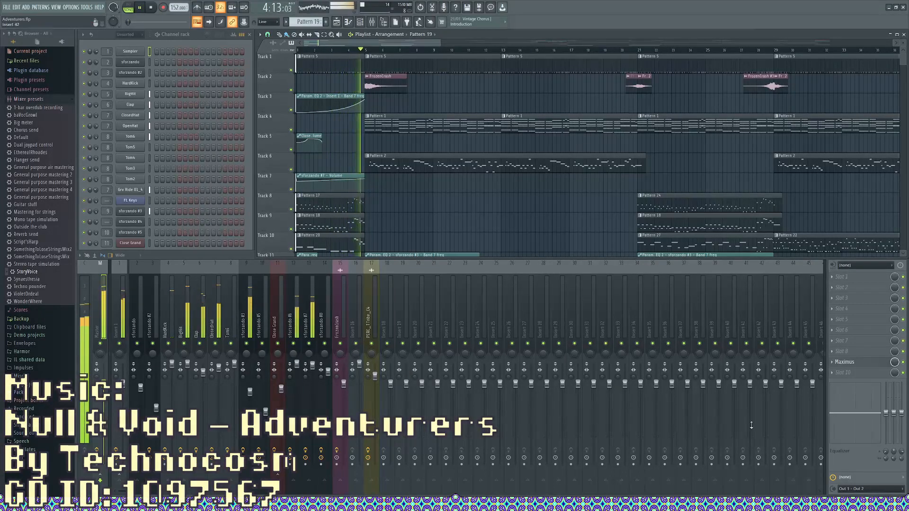
# Add Fruity Flanger to slot 10 of the Master mixer track and adjust its delay, depth and rate.
pyautogui.click(845, 373)
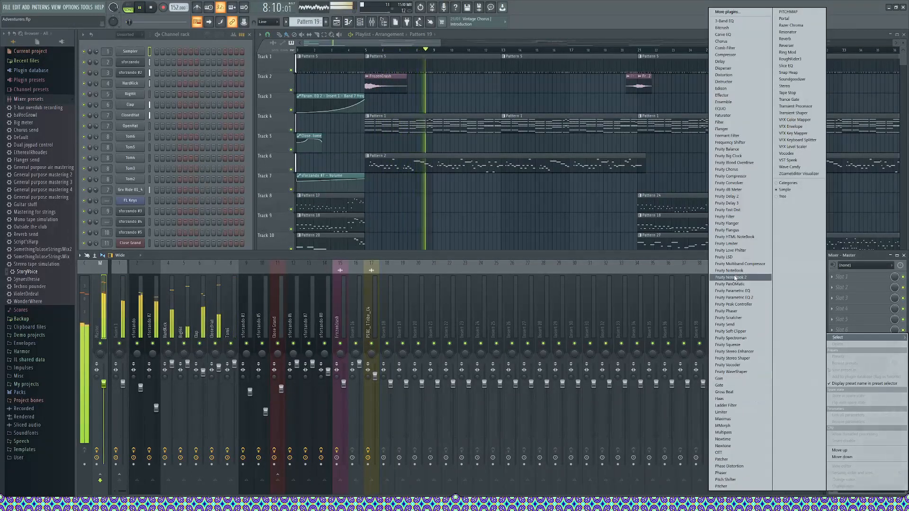
pyautogui.click(732, 224)
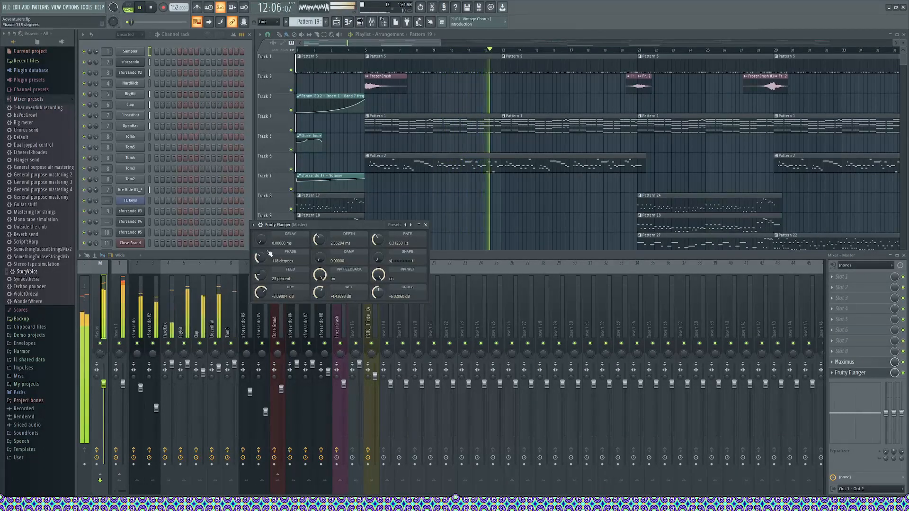
pyautogui.moveTo(261, 240); pyautogui.dragTo(262, 226)
pyautogui.moveTo(319, 240); pyautogui.dragTo(319, 254)
pyautogui.moveTo(379, 239); pyautogui.dragTo(379, 232)
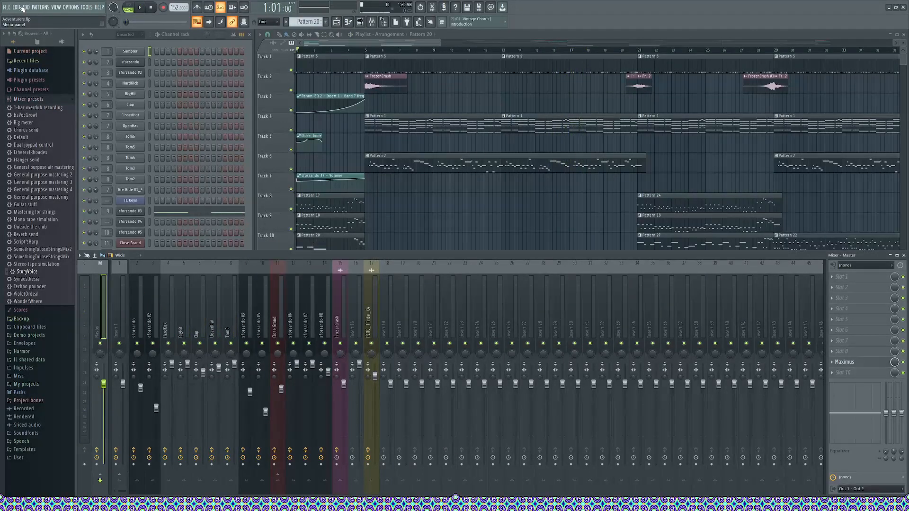
# Open the list of instrument plugins that can be added to the project.
pyautogui.click(26, 7)
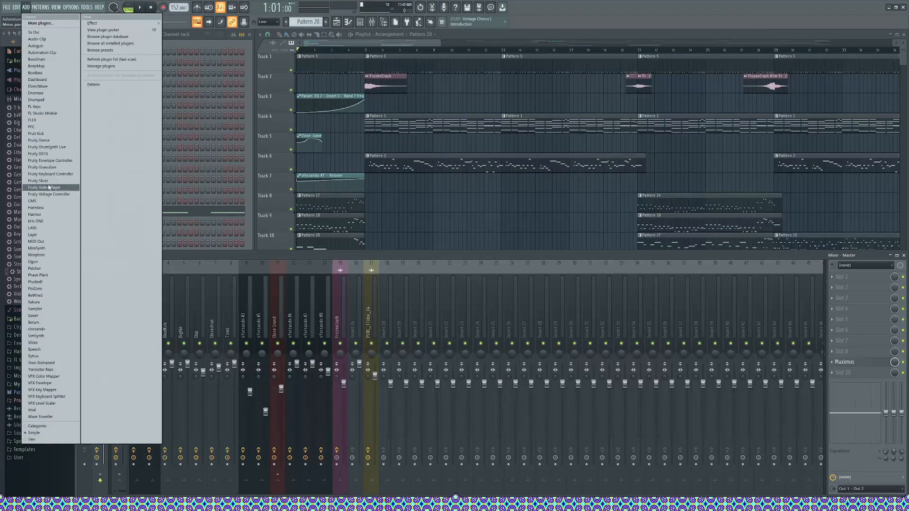
pyautogui.moveTo(19, 5)
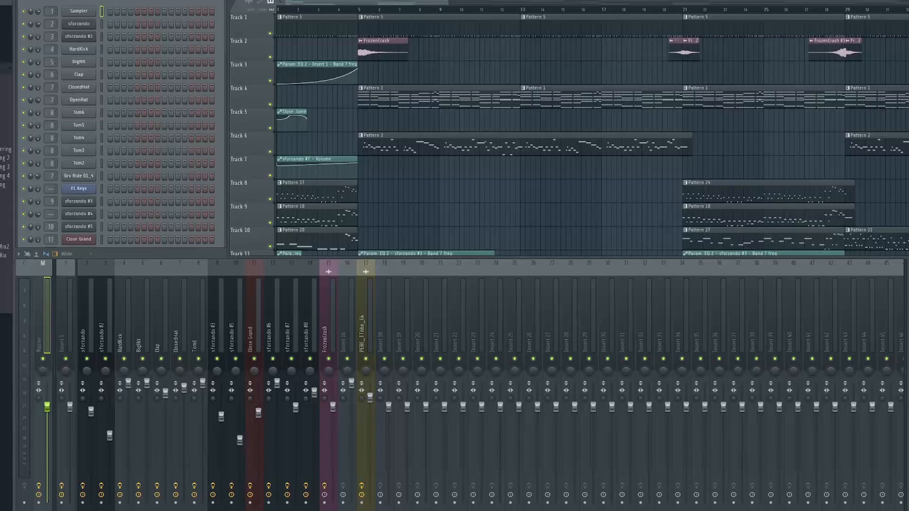
# Play the pattern and replace the sforzando #6 channel's instrument with Serum.
pyautogui.press('space')
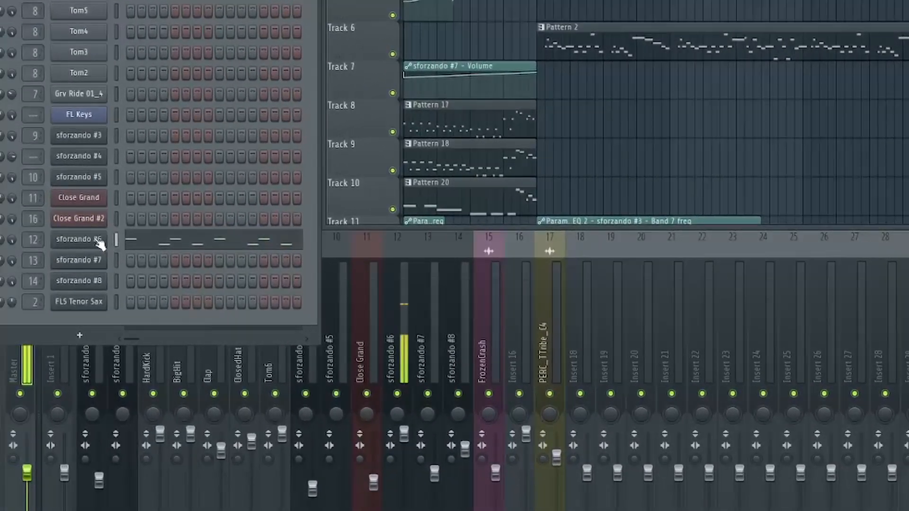
pyautogui.rightClick(58, 255)
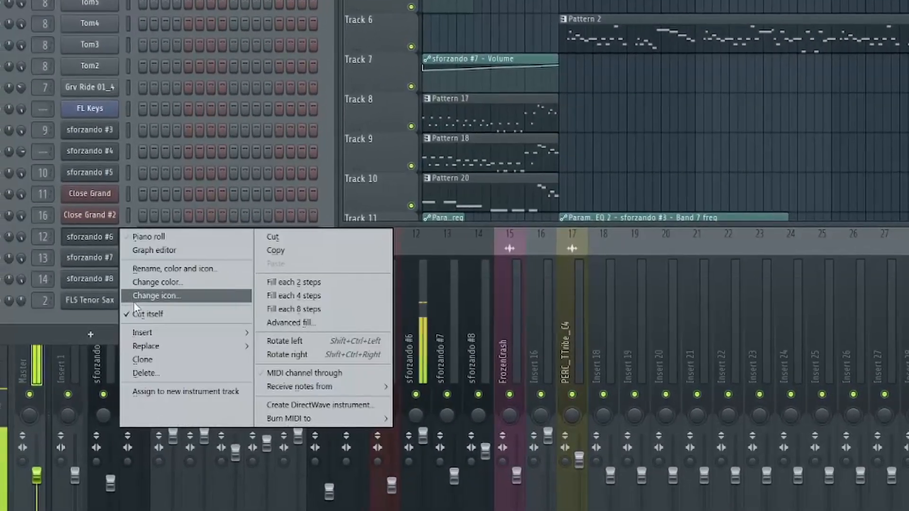
pyautogui.moveTo(183, 356)
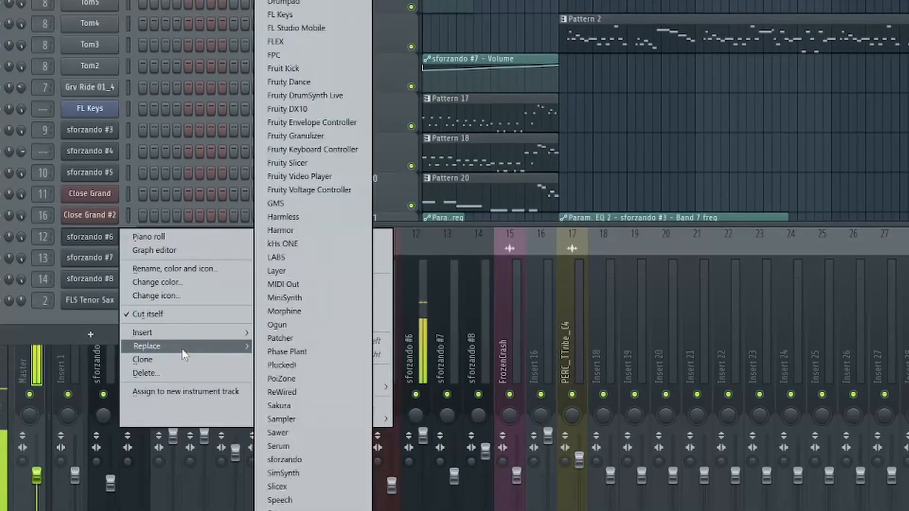
pyautogui.click(327, 445)
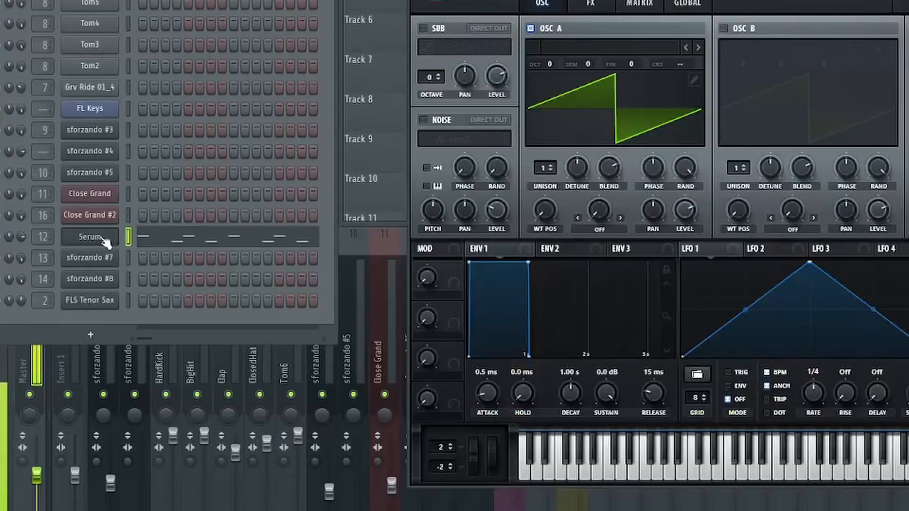